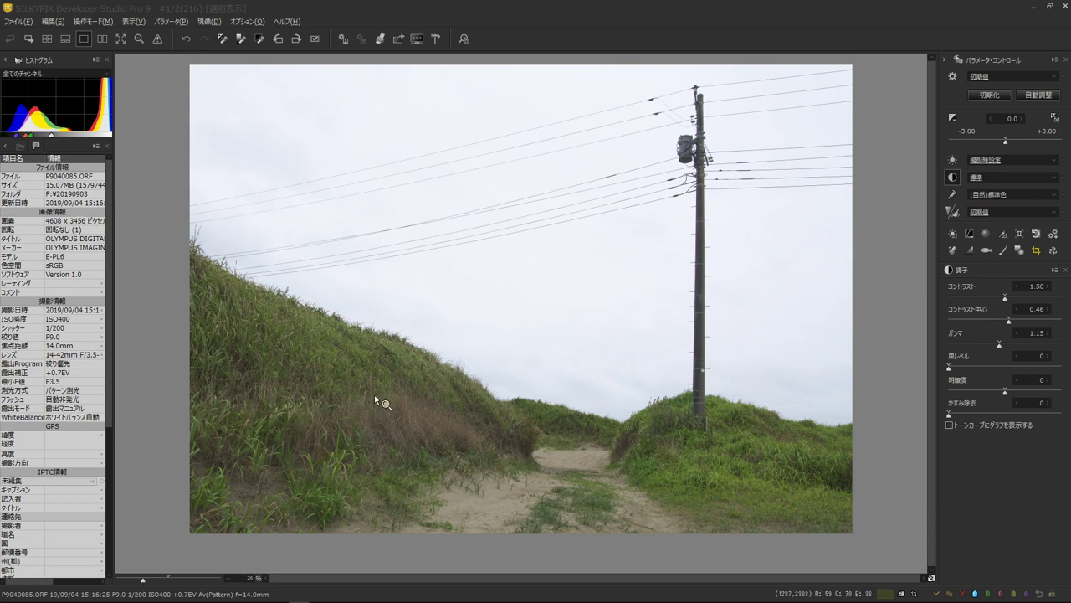
# Raise exposure compensation to +1.20 EV to brighten the overcast path scene
pyautogui.click(323, 427)
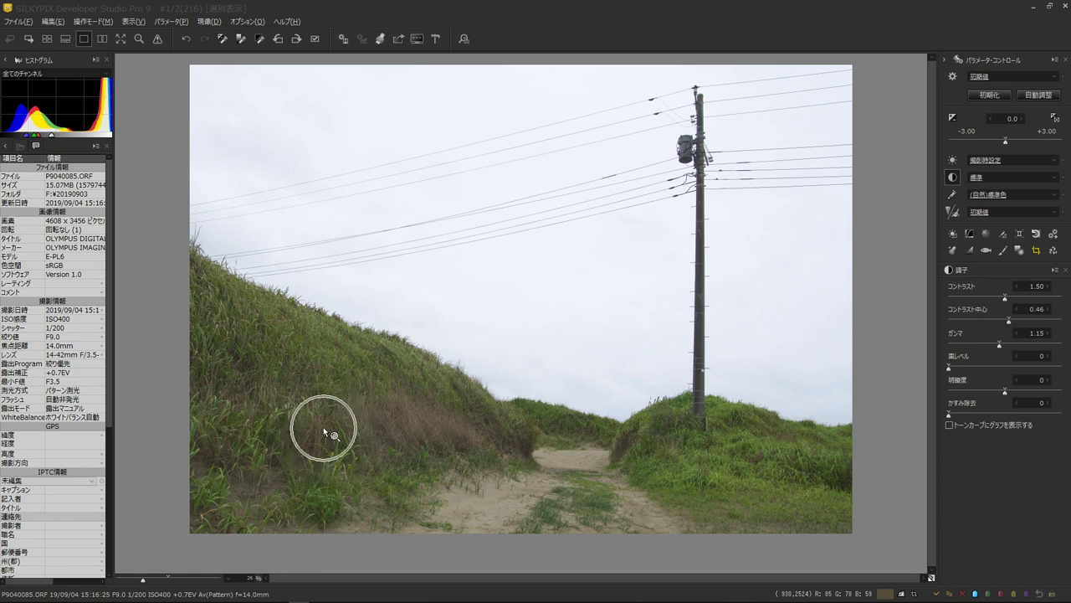
pyautogui.click(577, 467)
pyautogui.click(530, 508)
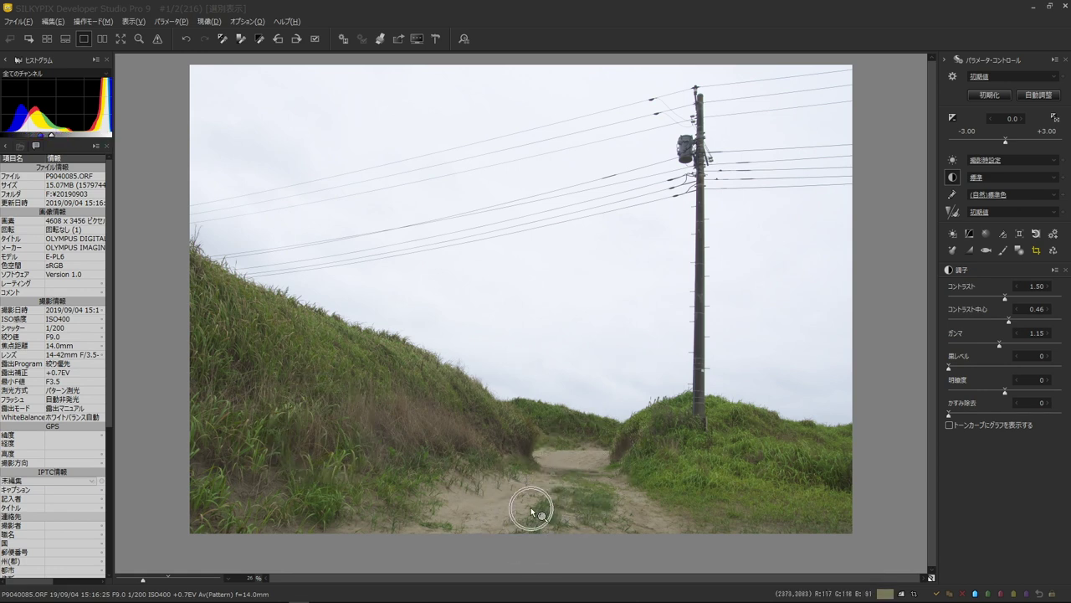
pyautogui.click(531, 506)
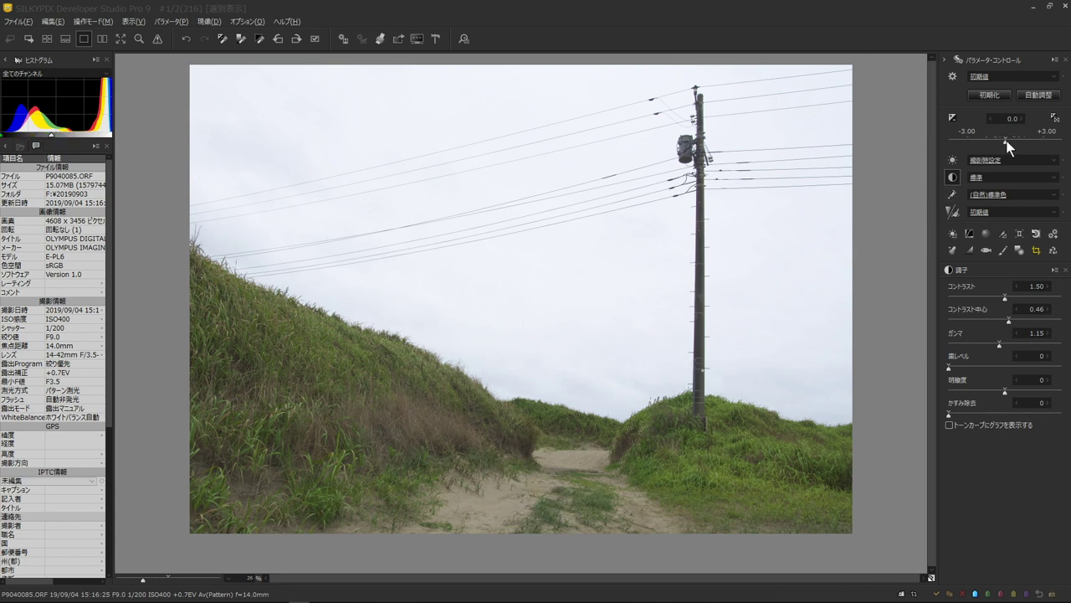
pyautogui.moveTo(1007, 140); pyautogui.dragTo(1029, 142)
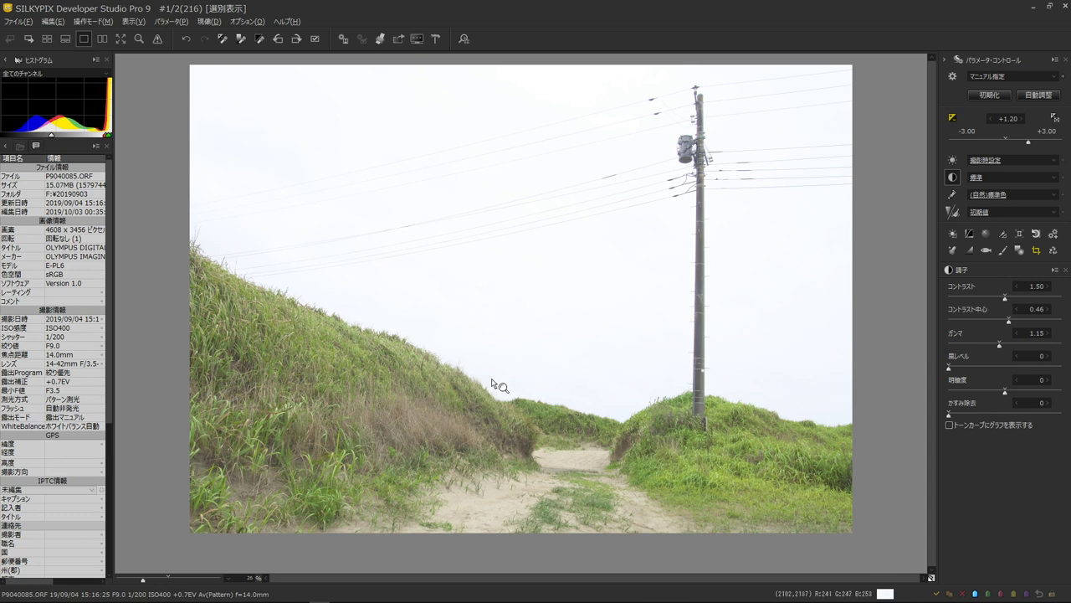
pyautogui.click(954, 161)
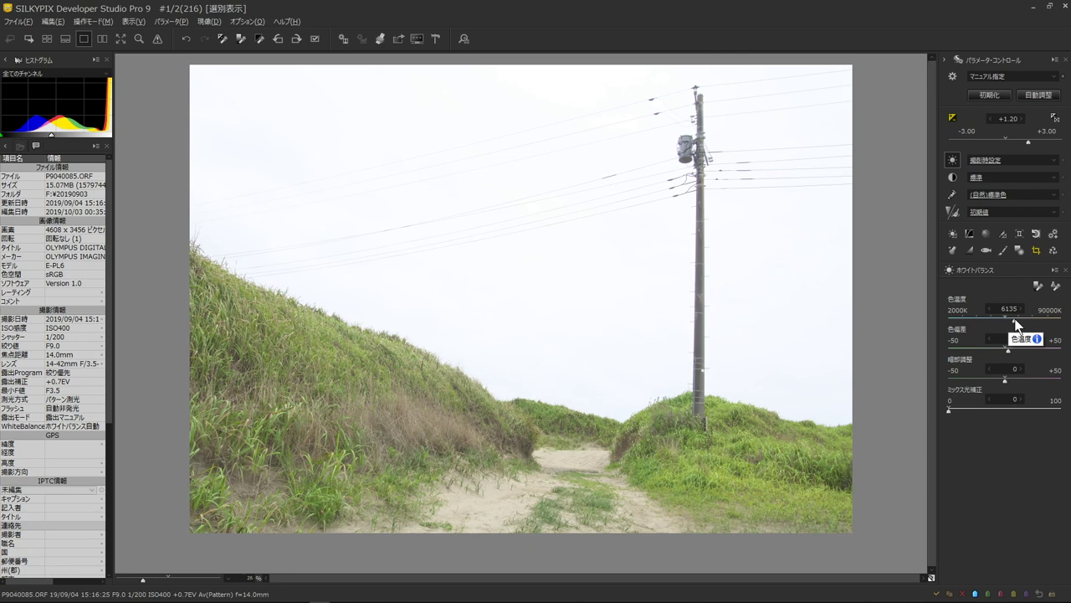
# Cool the white balance colour temperature from 6135K down to 5300K
pyautogui.moveTo(1013, 320); pyautogui.dragTo(1008, 319)
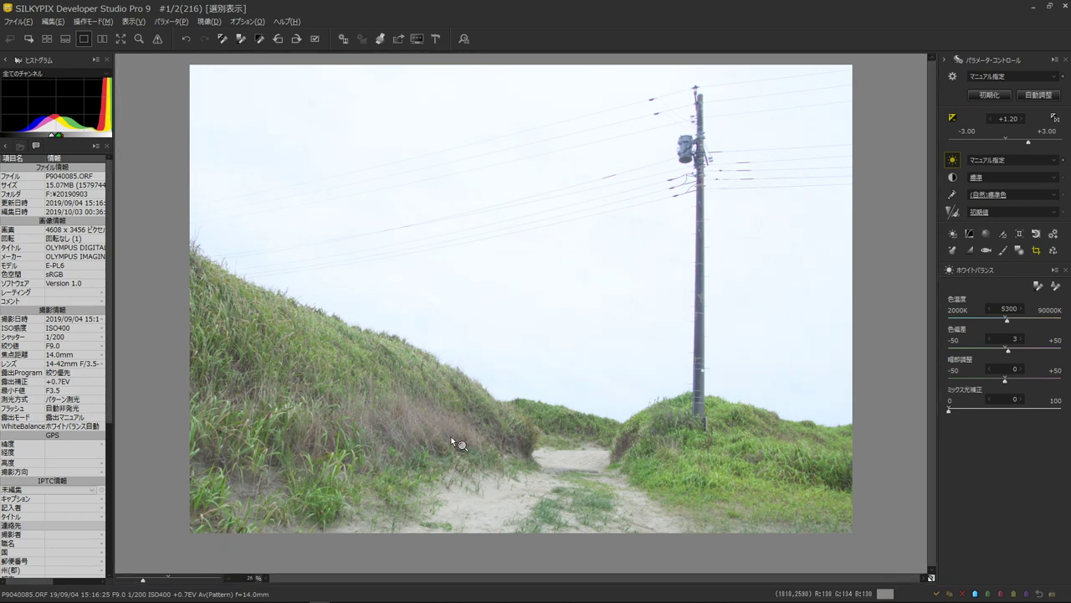
pyautogui.click(459, 297)
# Start a new partial-correction brush area with brush size reduced to 1415
pyautogui.click(1019, 250)
pyautogui.click(1020, 250)
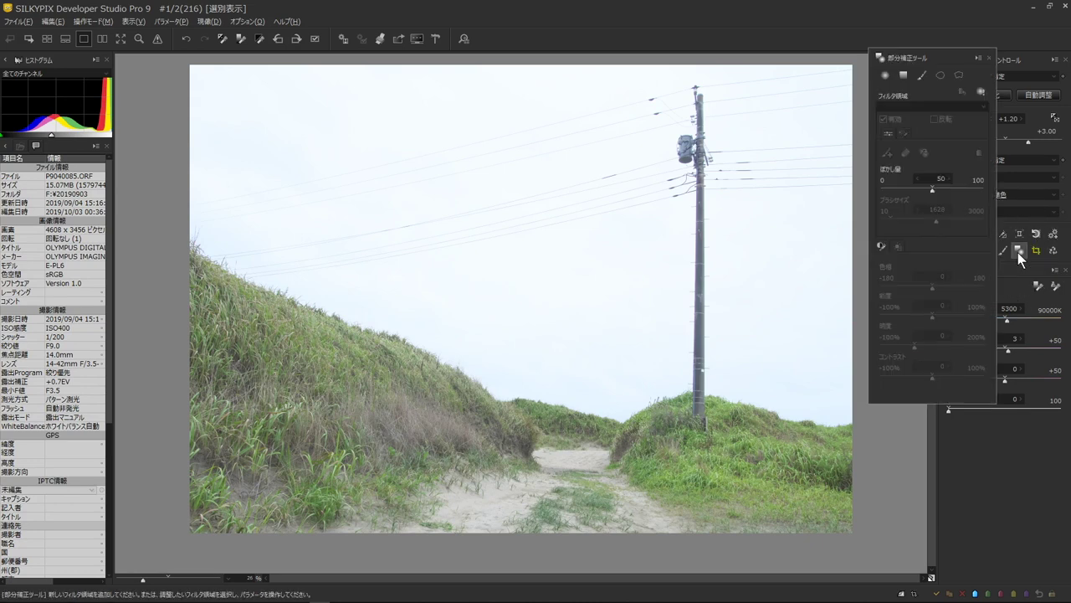
pyautogui.click(921, 77)
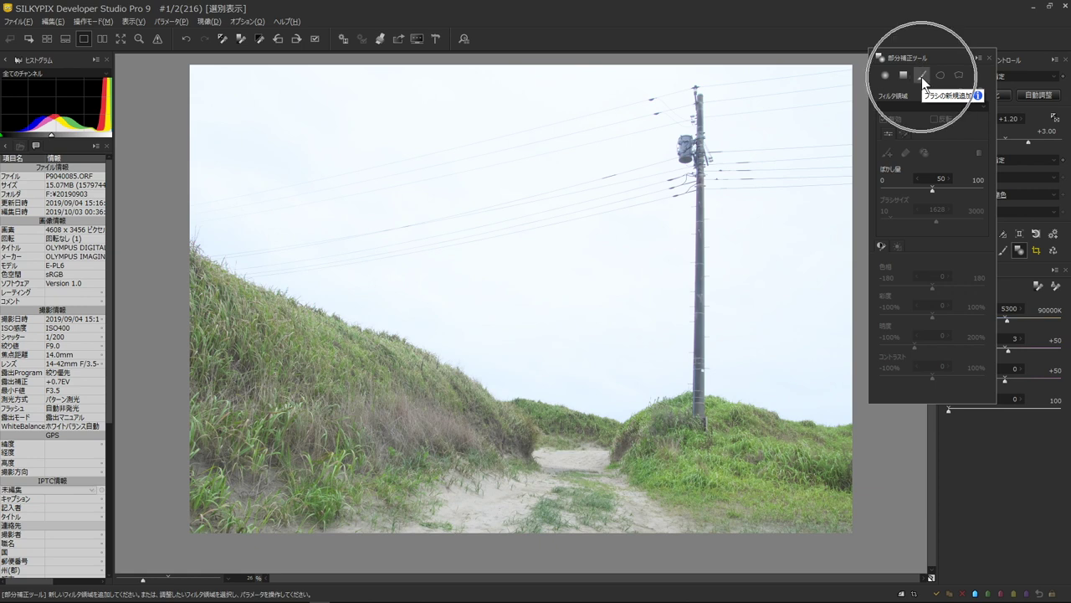
pyautogui.click(922, 77)
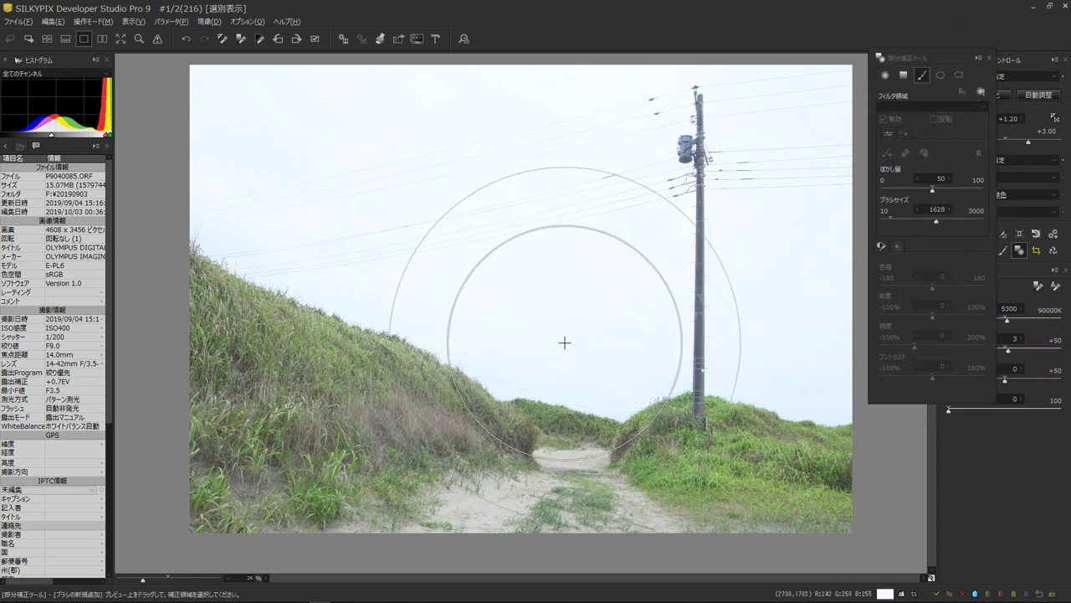
pyautogui.moveTo(926, 220)
pyautogui.mouseDown()
pyautogui.moveTo(910, 221)
pyautogui.moveTo(929, 221)
pyautogui.mouseUp()
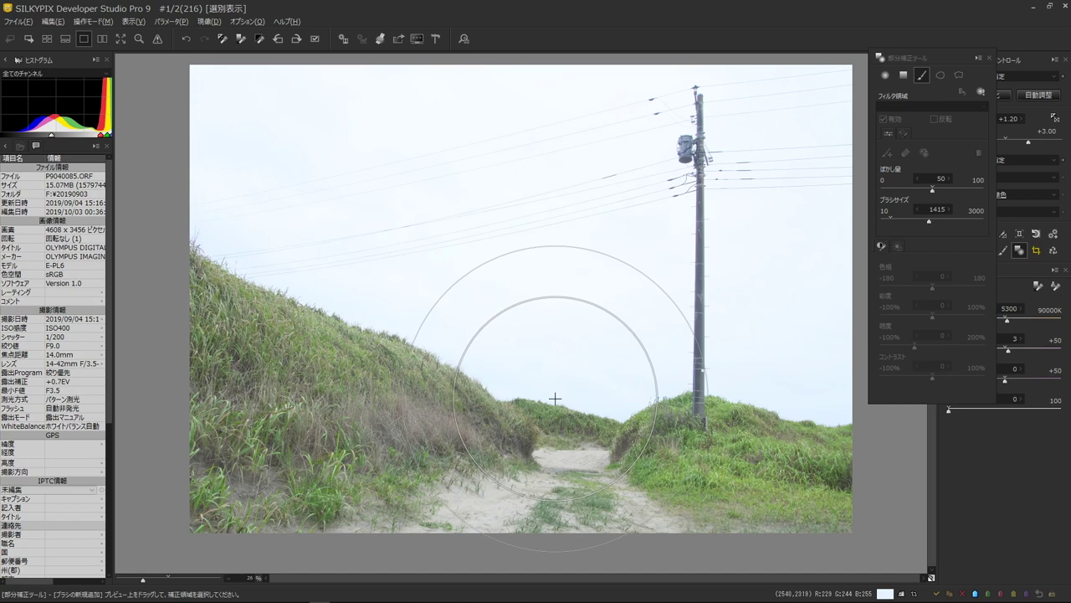
# Paint the brush mask over the image centre and enable invert
pyautogui.moveTo(560, 390); pyautogui.dragTo(535, 410)
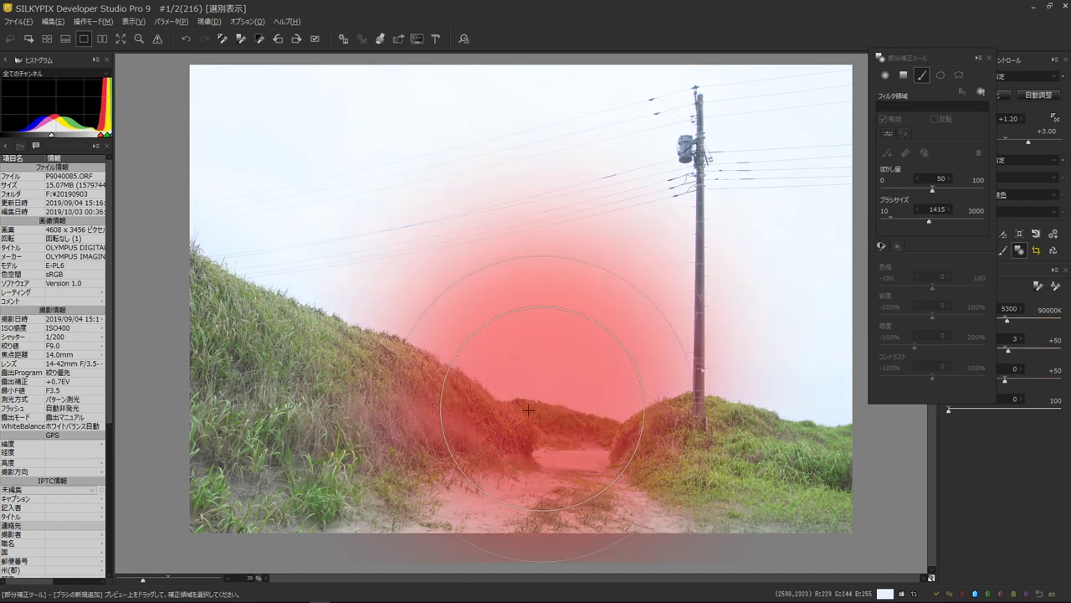
pyautogui.moveTo(535, 411); pyautogui.dragTo(541, 383)
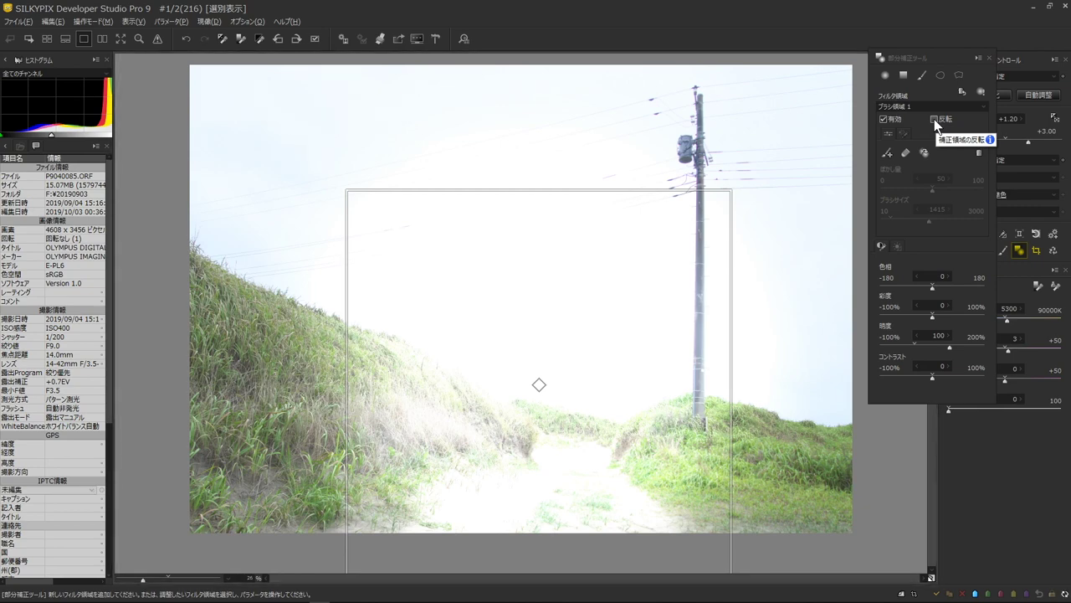
pyautogui.click(934, 119)
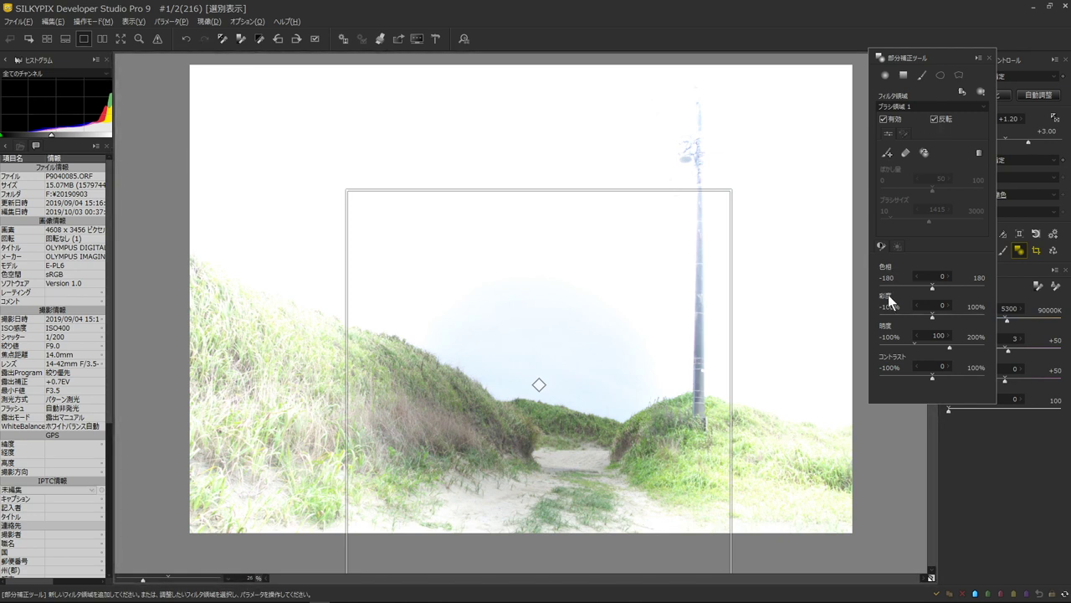
# Set brush region 1 brightness to -34, darkening the edges and sky
pyautogui.click(925, 352)
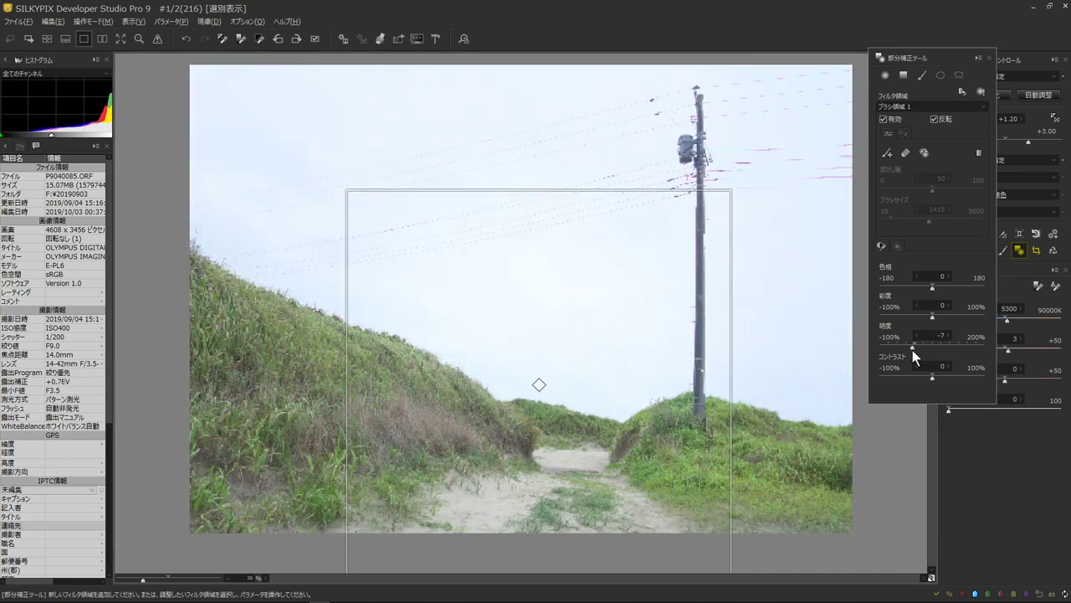
pyautogui.moveTo(912, 350); pyautogui.dragTo(906, 345)
pyautogui.moveTo(904, 345); pyautogui.dragTo(903, 345)
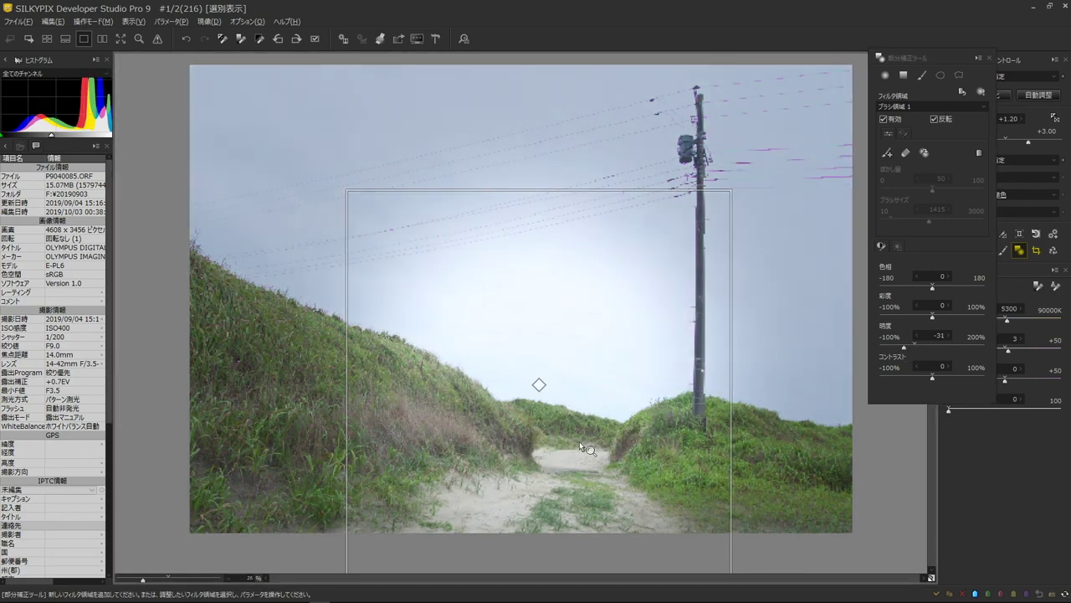
pyautogui.click(902, 347)
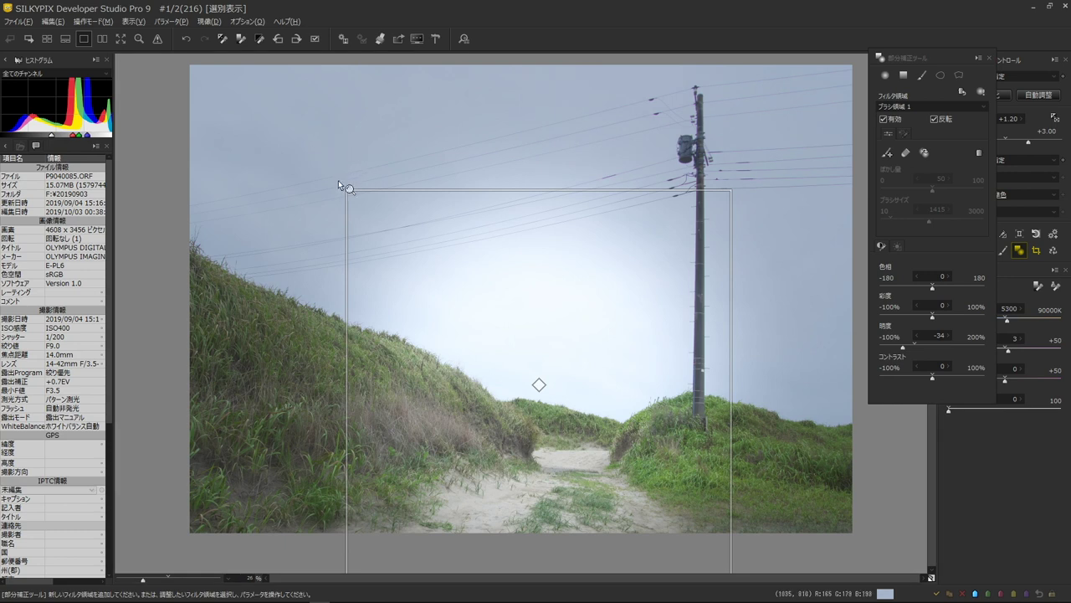
pyautogui.click(989, 58)
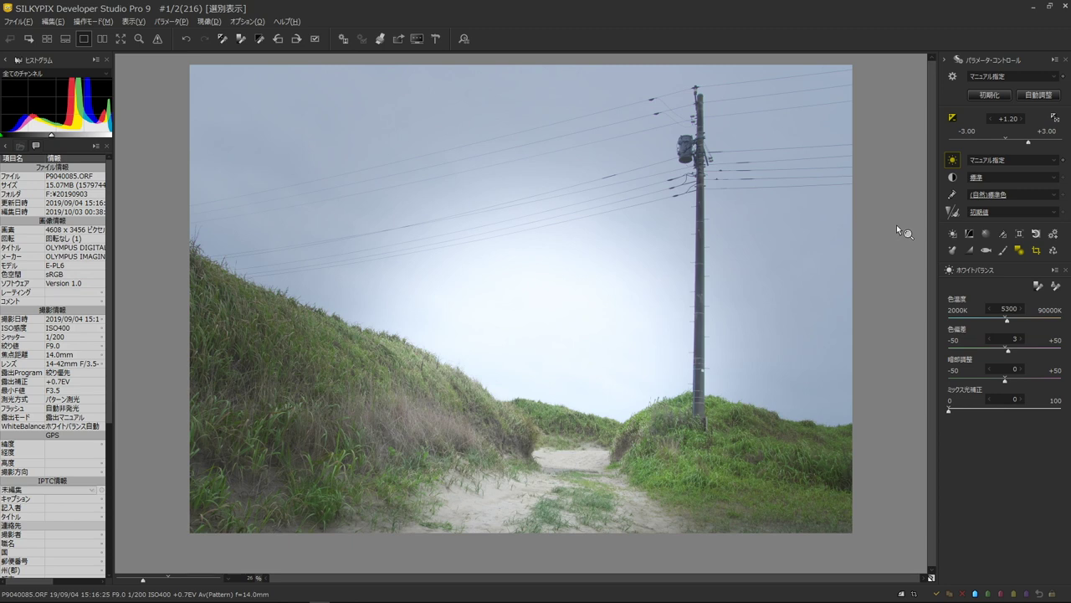
# Add tone curve points, pulling input 102 down to about 87 to darken midtones
pyautogui.click(972, 240)
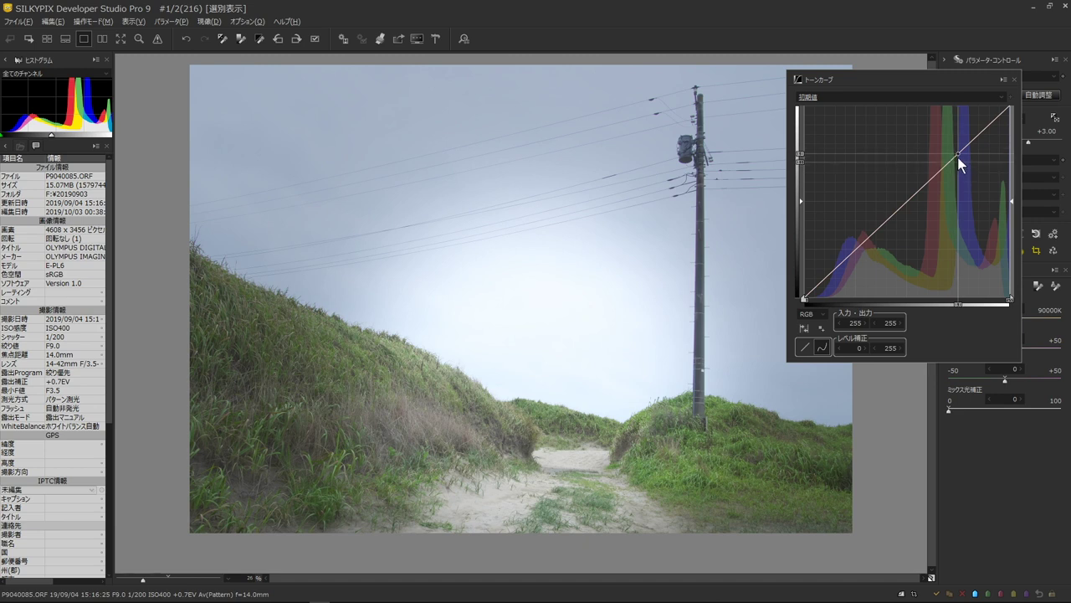
pyautogui.click(959, 153)
pyautogui.moveTo(958, 169); pyautogui.dragTo(958, 170)
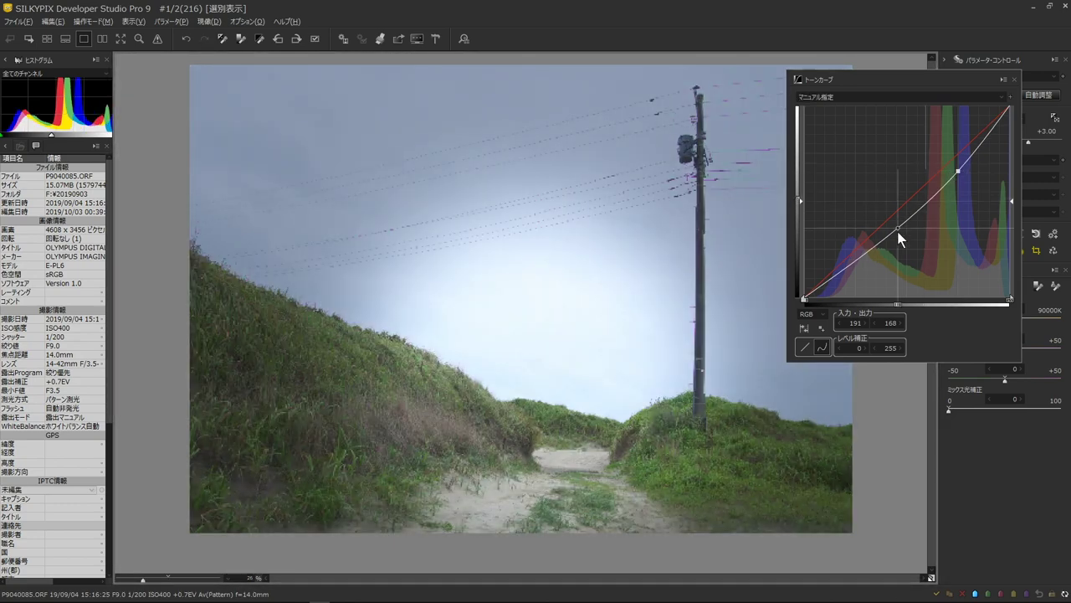
pyautogui.moveTo(896, 231); pyautogui.dragTo(875, 231)
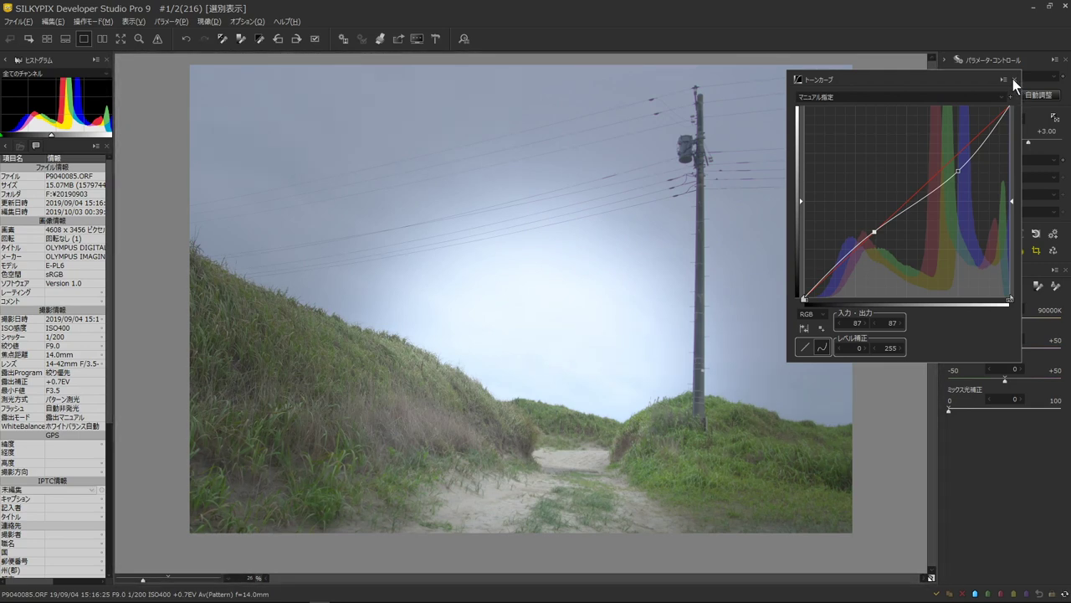
pyautogui.click(1014, 79)
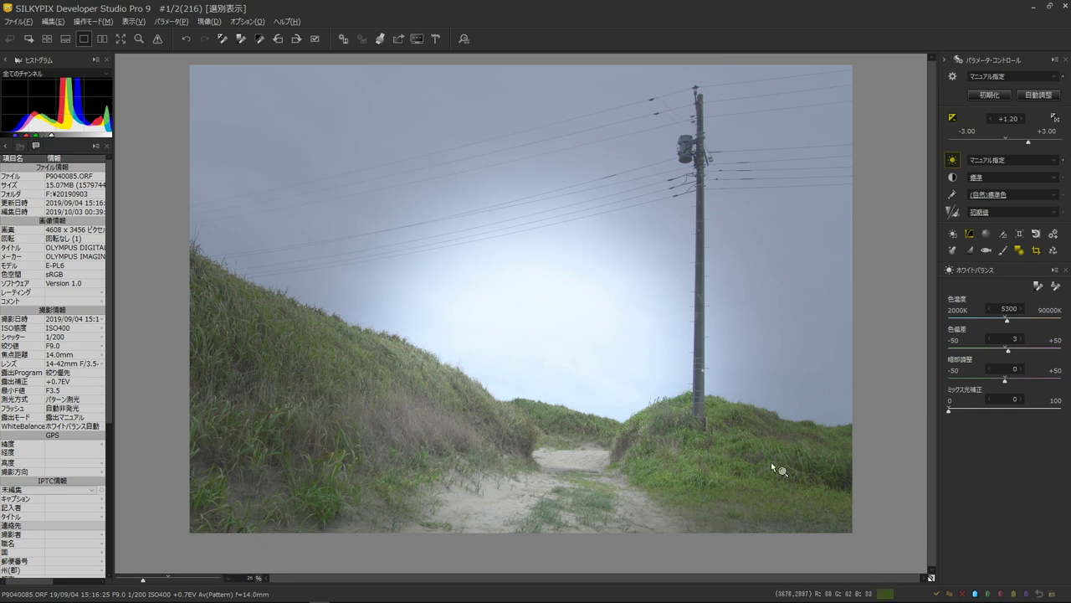
# Reduce colour saturation from 1.00 to 0.86 for a muted look
pyautogui.click(955, 198)
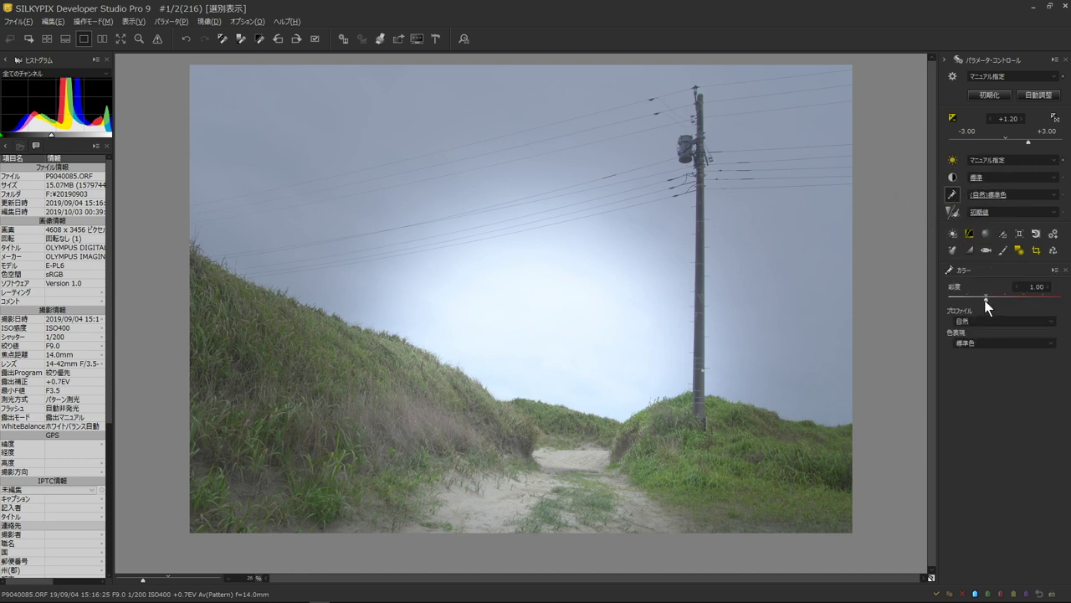
pyautogui.moveTo(985, 299); pyautogui.dragTo(981, 300)
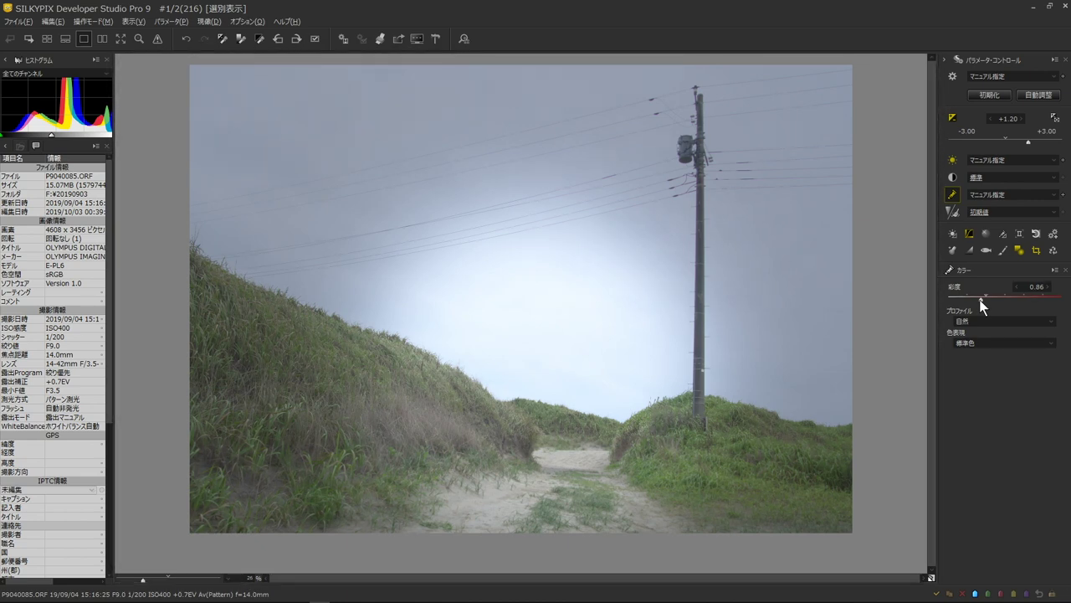
pyautogui.click(954, 178)
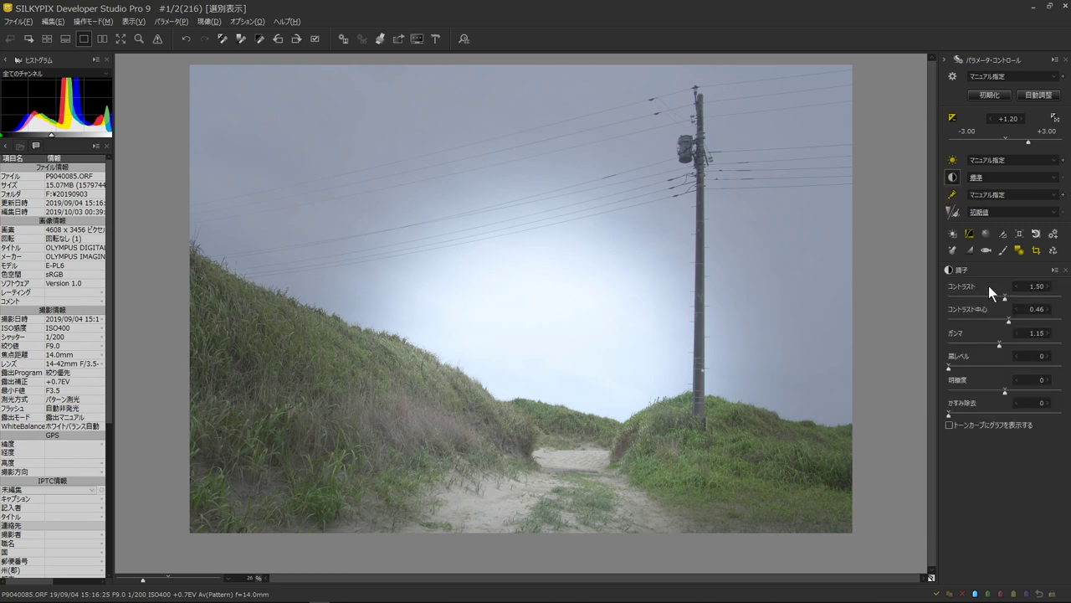
# Raise contrast to 1.85 and toggle the original-state preview to compare
pyautogui.scroll(-1, 1023, 301)
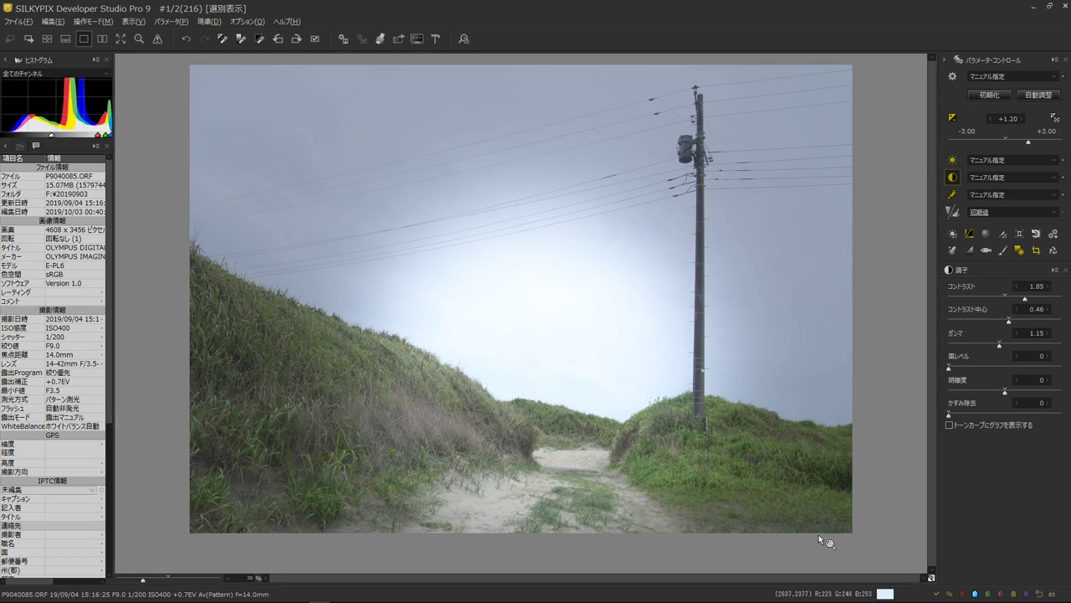
pyautogui.click(932, 578)
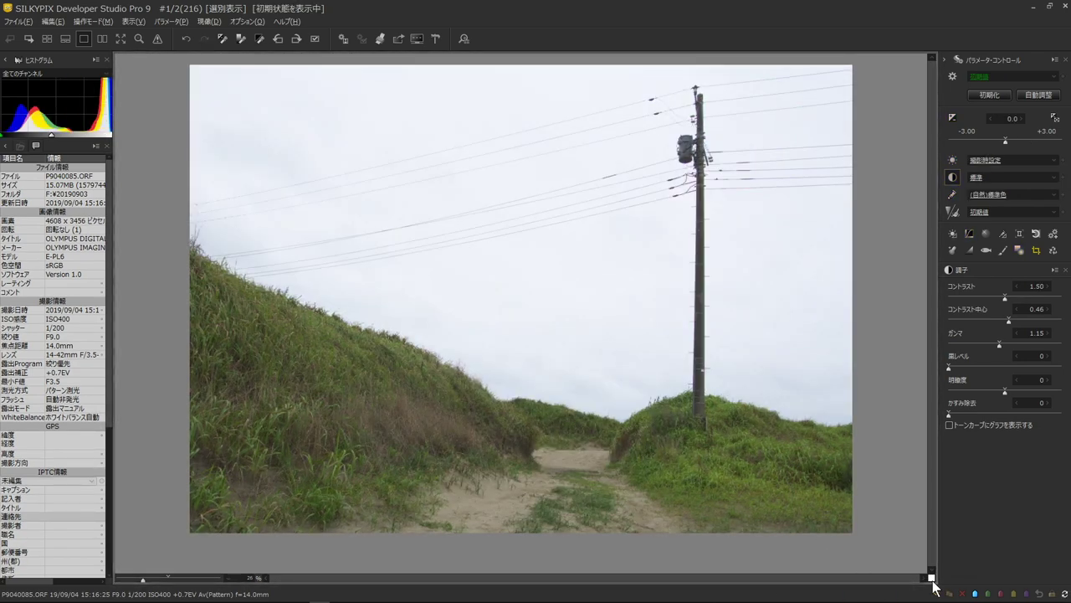
pyautogui.click(931, 578)
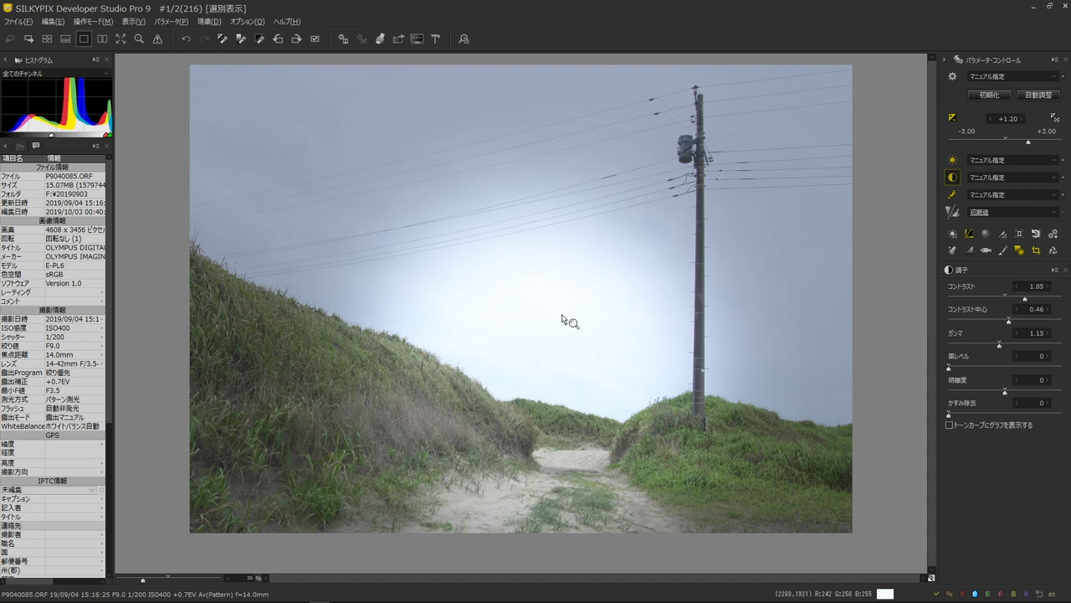
# Delete the old brush region and paint a new feather-77 brush mask over the path
pyautogui.click(1018, 250)
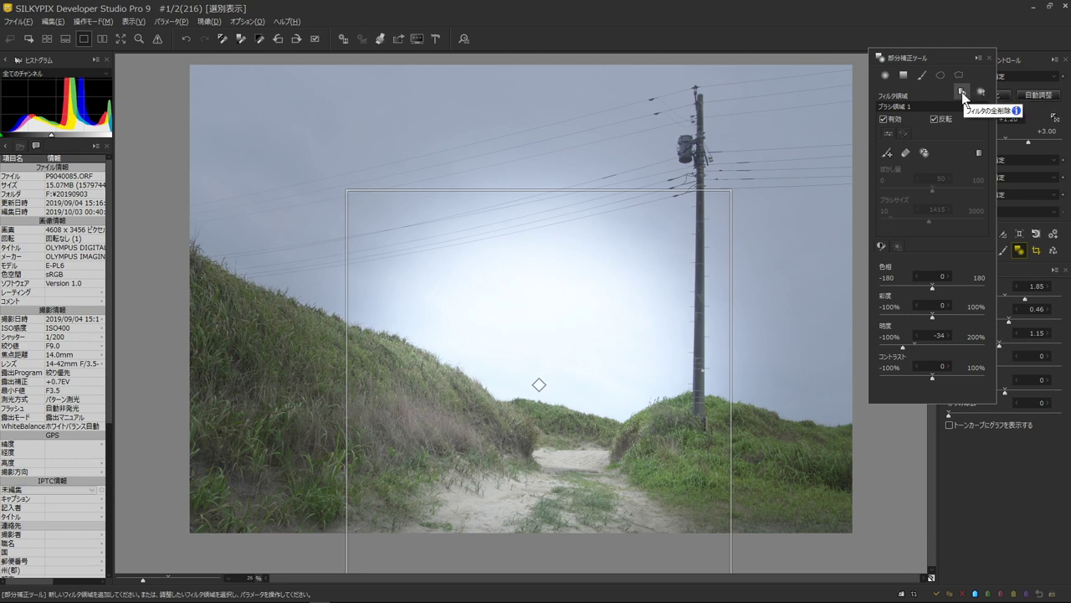
pyautogui.click(976, 149)
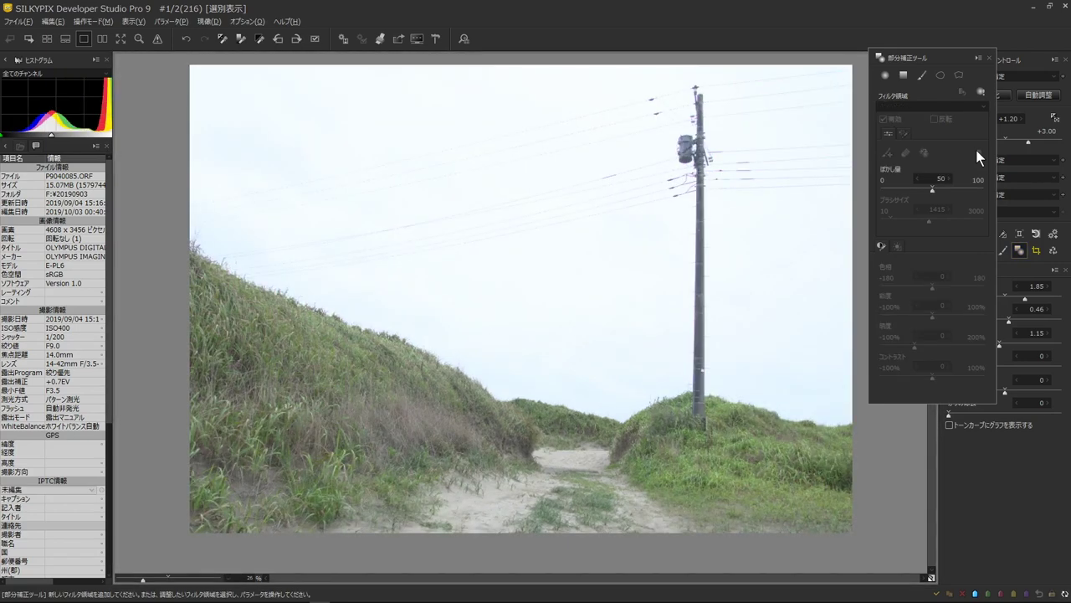
pyautogui.click(922, 75)
pyautogui.moveTo(932, 189); pyautogui.dragTo(960, 189)
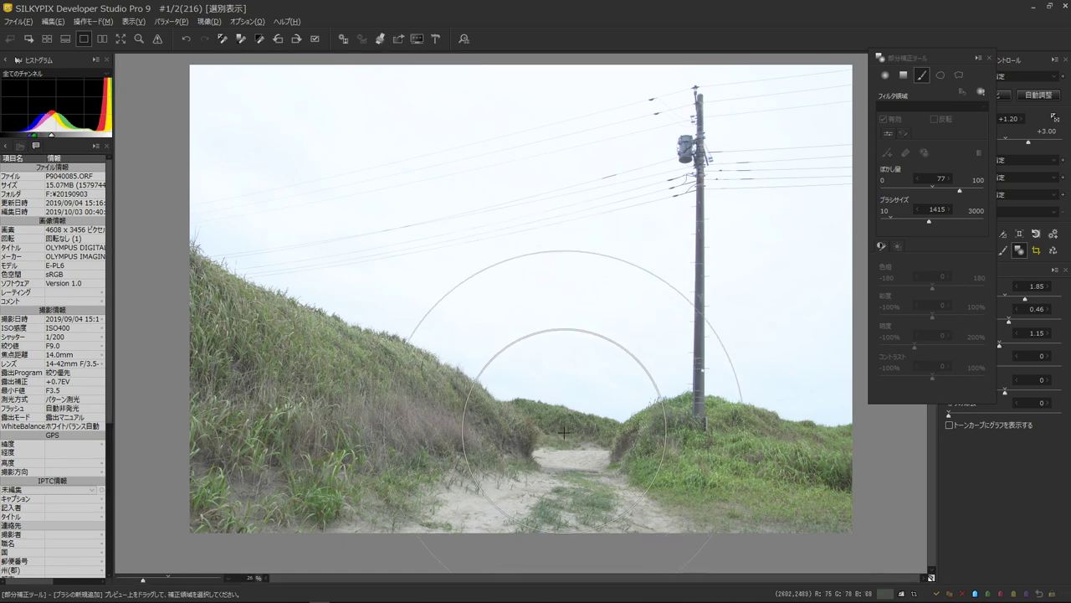
pyautogui.click(522, 421)
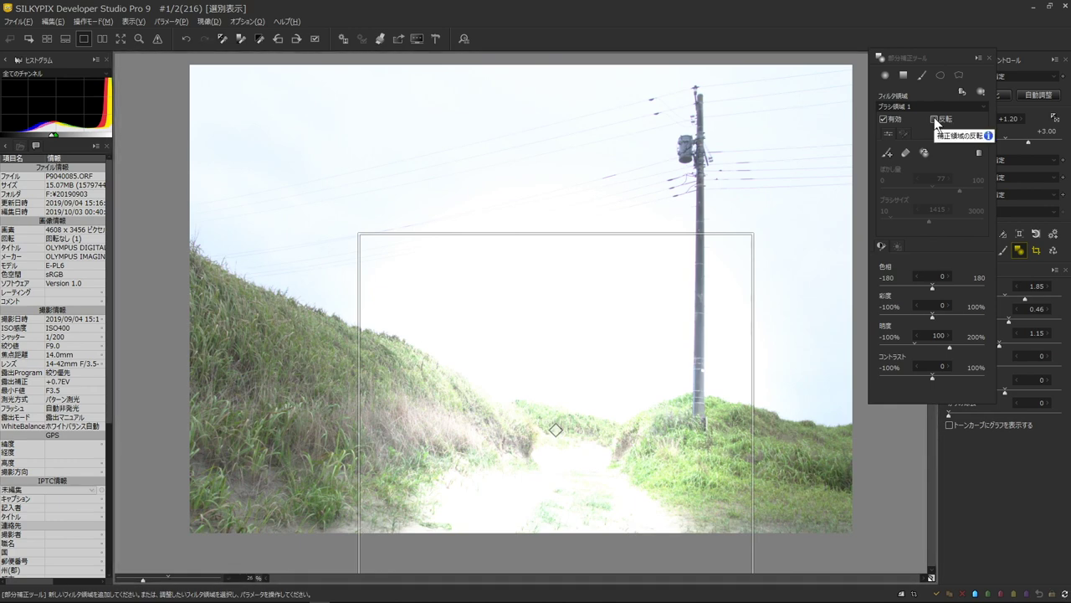
# Invert the new brush mask and set its brightness to -23
pyautogui.click(934, 118)
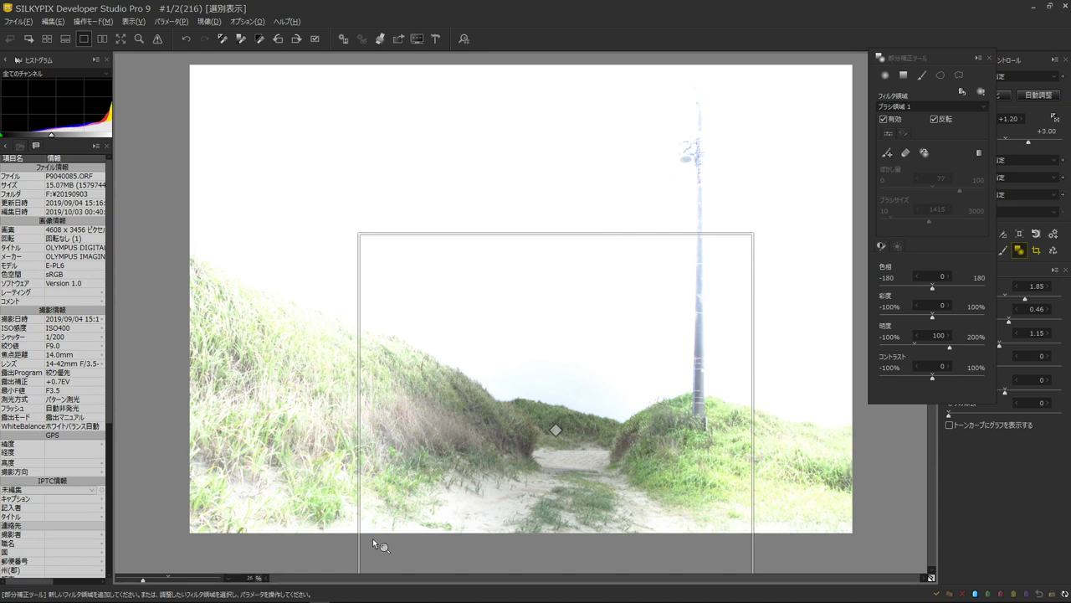
pyautogui.click(910, 347)
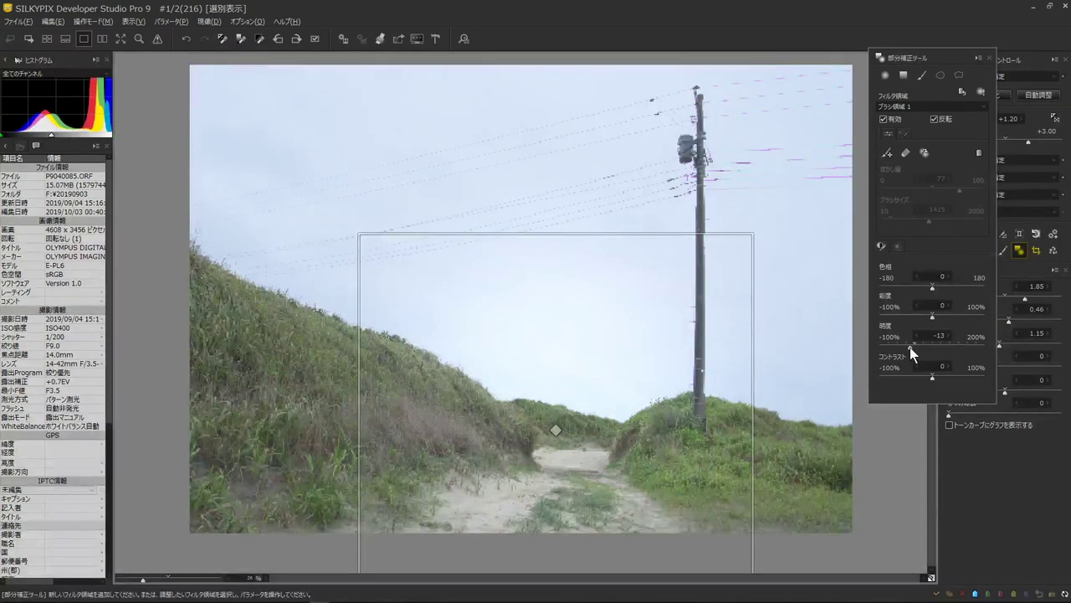
pyautogui.moveTo(910, 347); pyautogui.dragTo(908, 348)
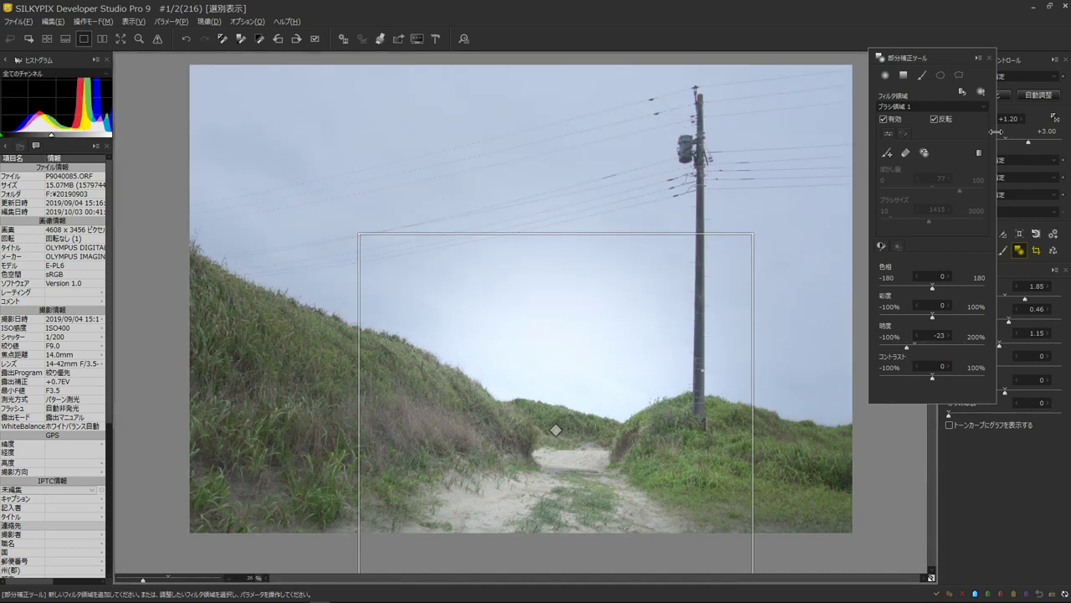
pyautogui.click(988, 56)
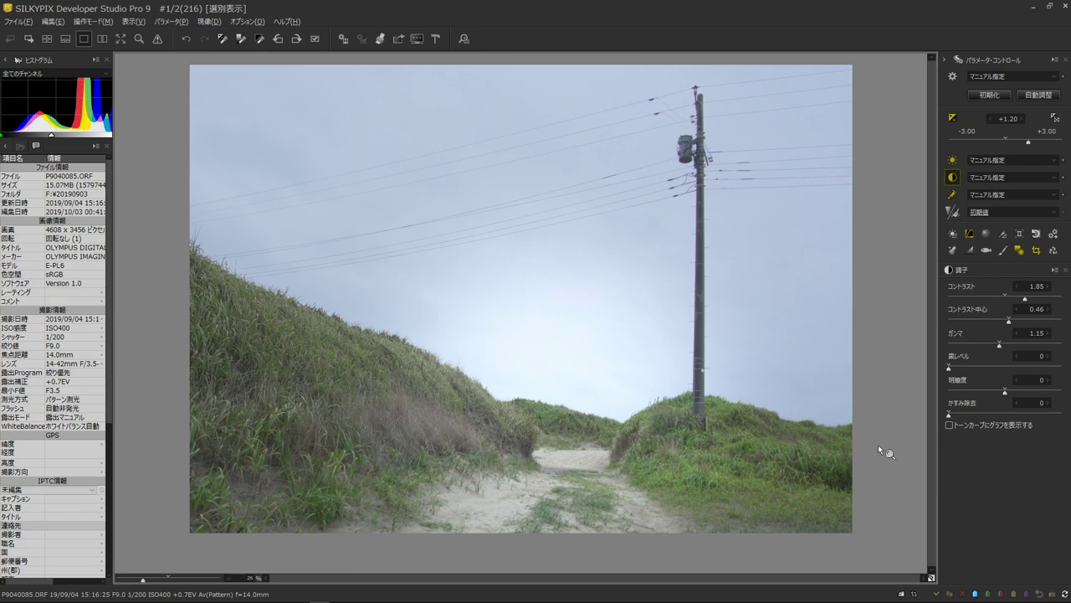
pyautogui.click(932, 578)
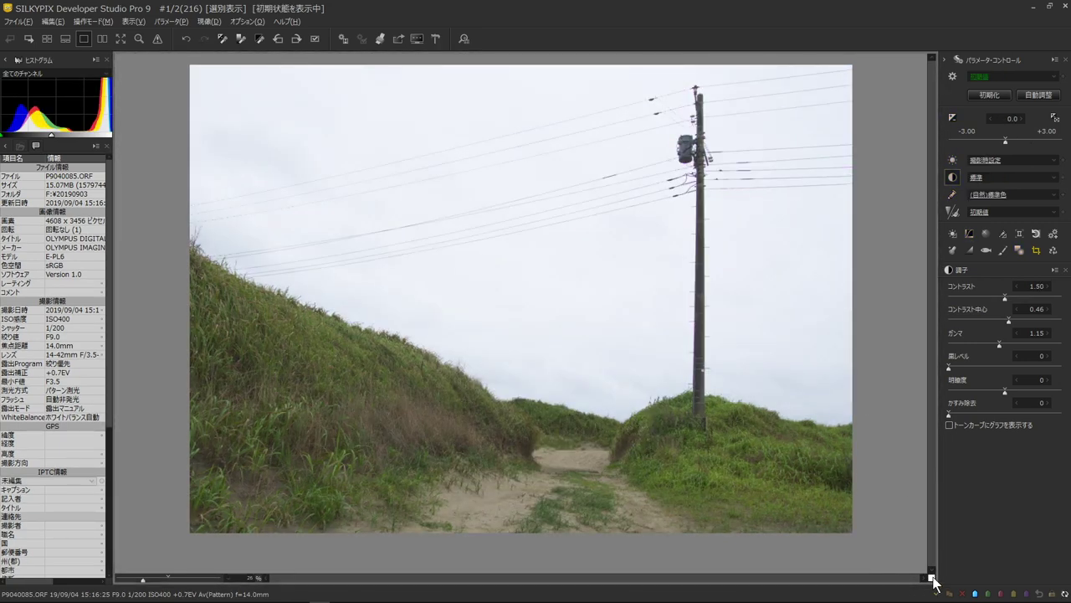
pyautogui.click(932, 578)
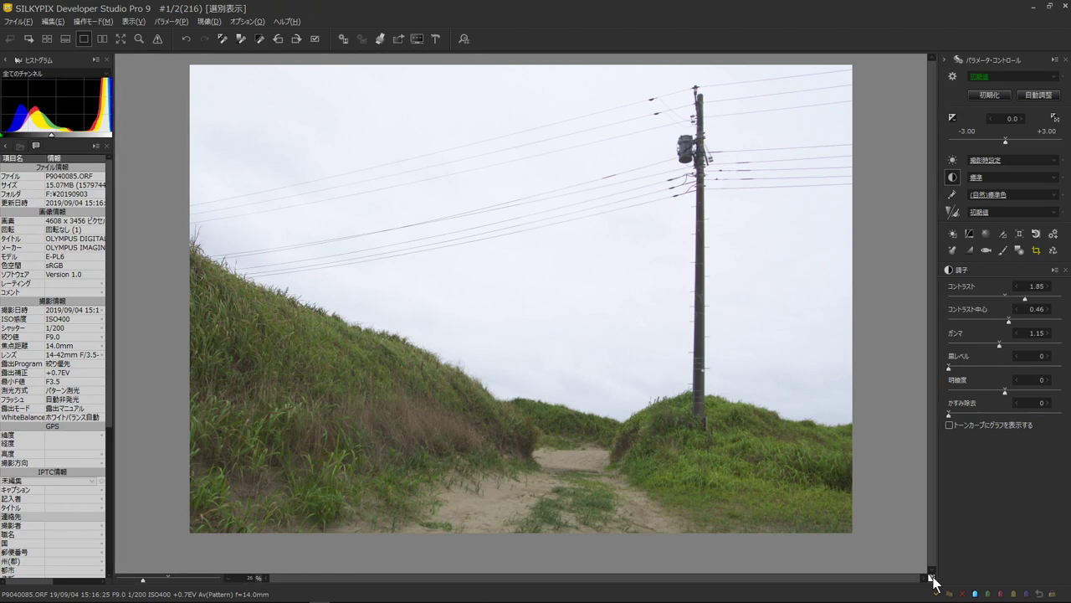